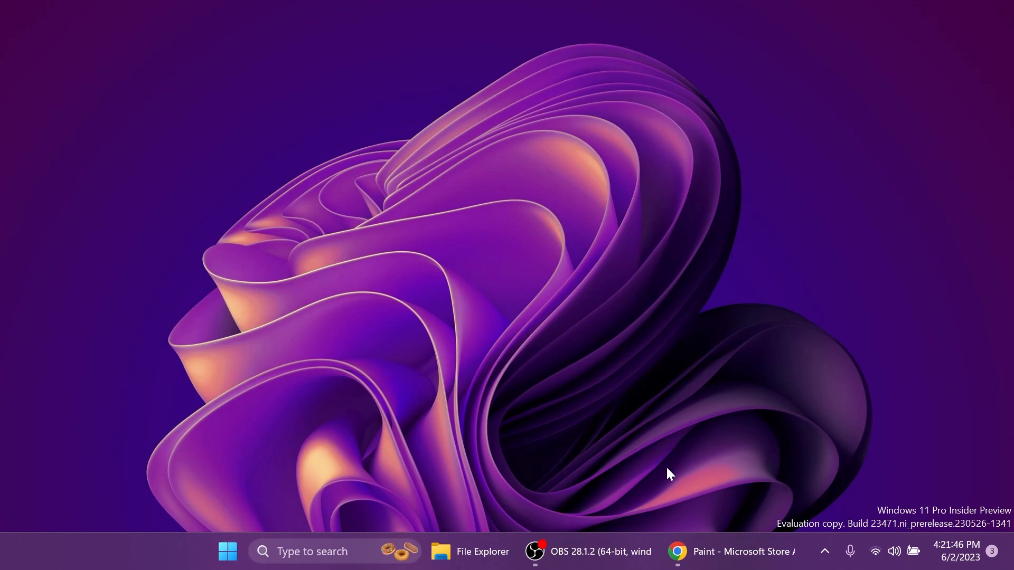
Copy the Paint store page's web address and switch to the store.rg-adguard.net generator tab
{"action": "left_click", "coordinate": [726, 552]}
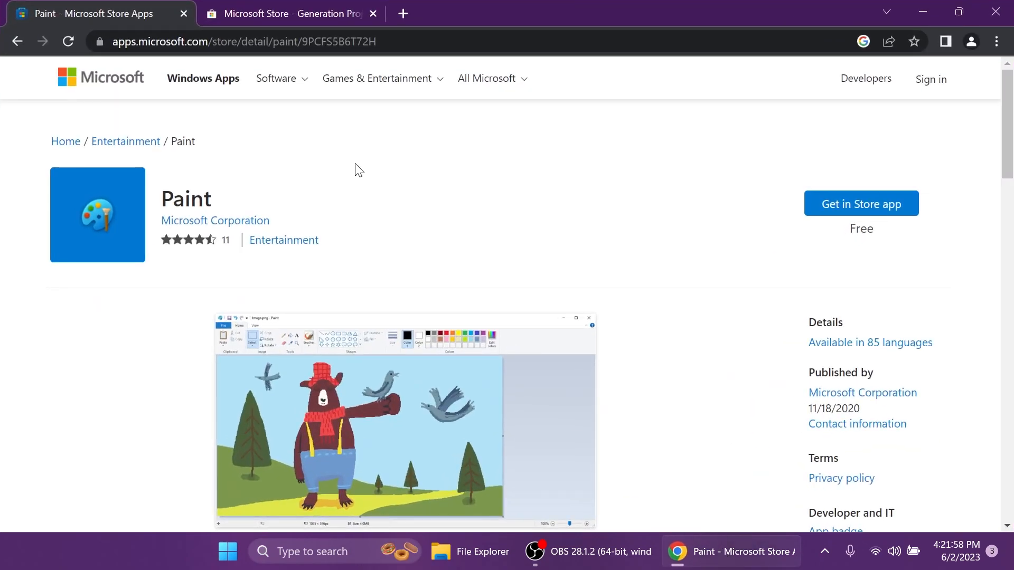
{"action": "left_click", "coordinate": [295, 41]}
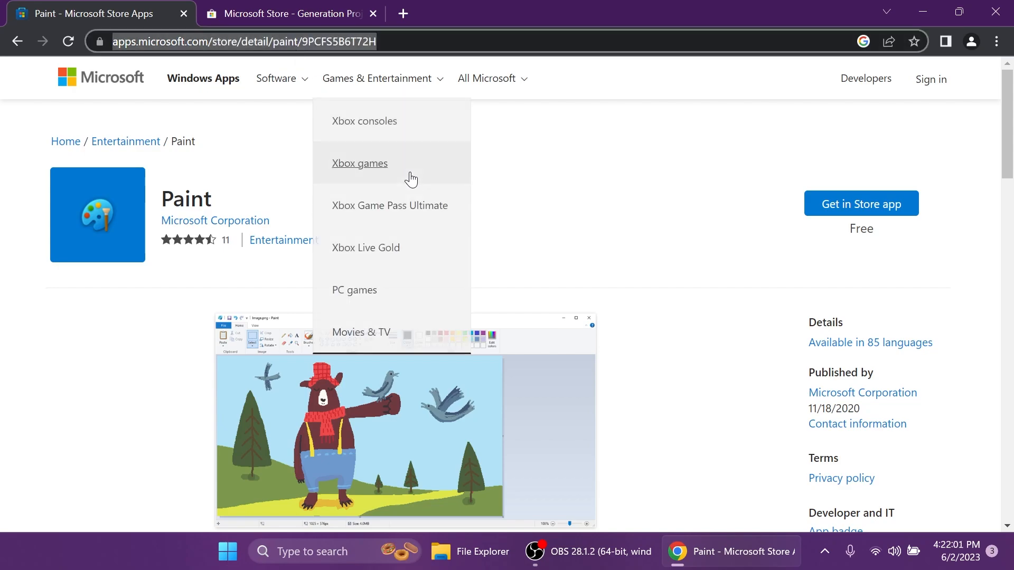
{"action": "left_click", "coordinate": [500, 206]}
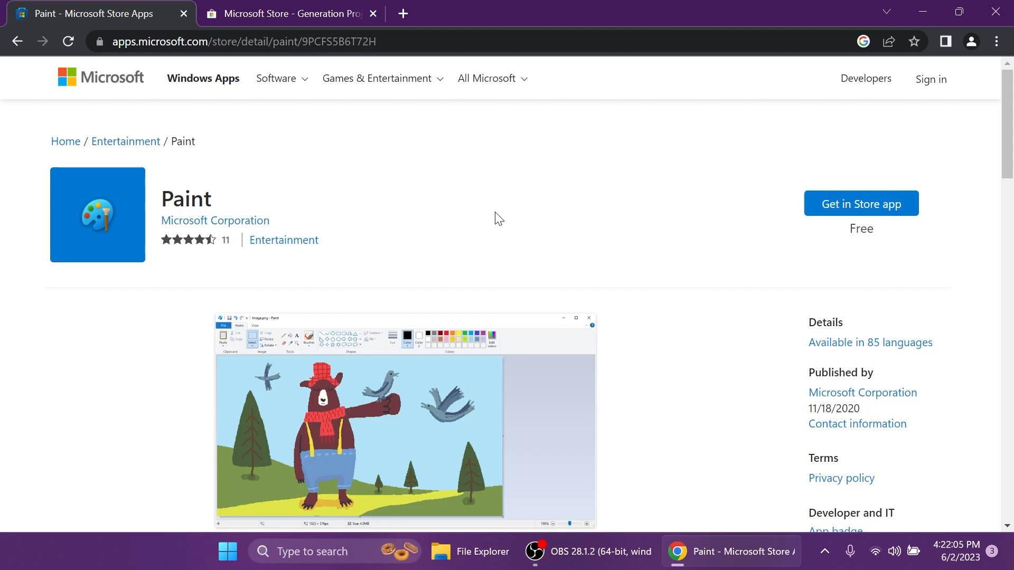
{"action": "left_click", "coordinate": [292, 14]}
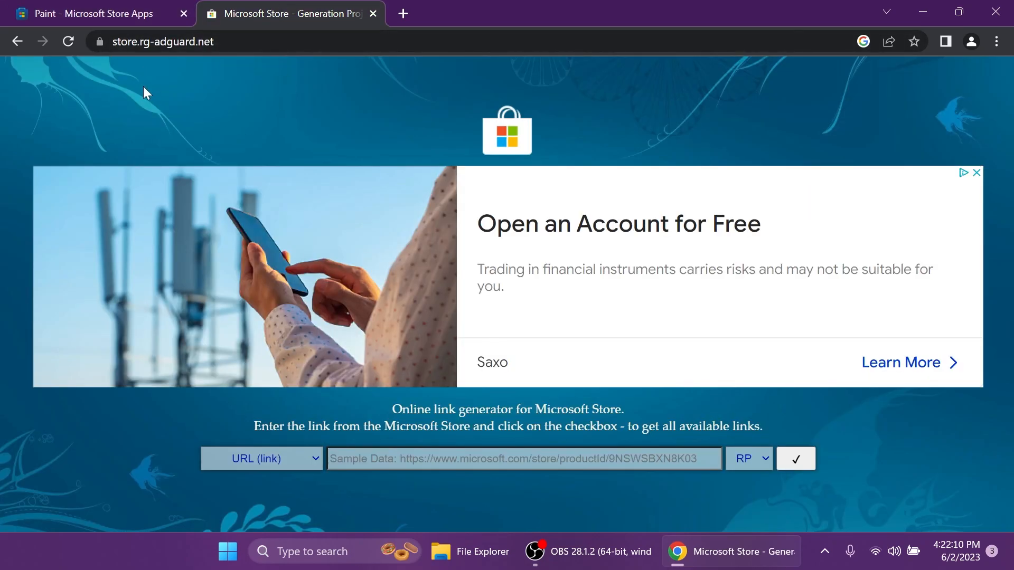
Paste the Paint store URL, choose the Fast channel and generate the download links
{"action": "left_click", "coordinate": [375, 463]}
{"action": "type", "text": "https://apps.microsoft.com/store/detail/paint/9PCFS5B6T72H"}
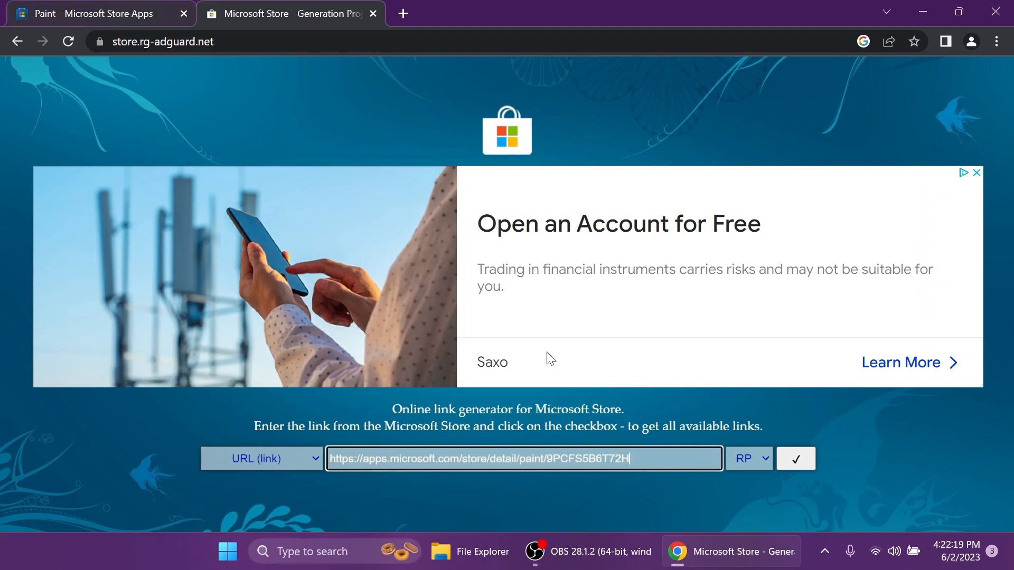
{"action": "left_click", "coordinate": [750, 459]}
{"action": "left_click", "coordinate": [749, 480]}
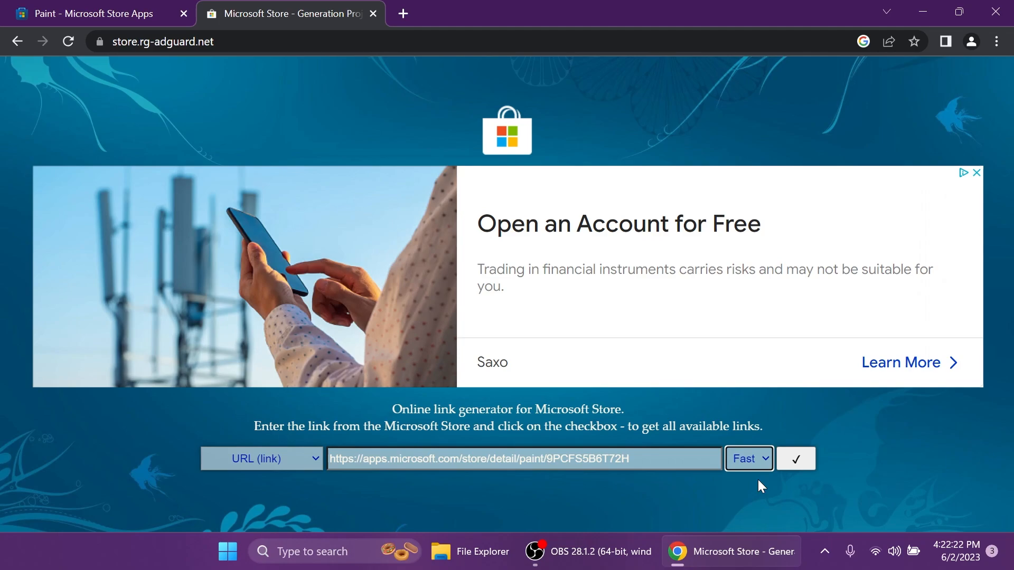
{"action": "left_click", "coordinate": [796, 459]}
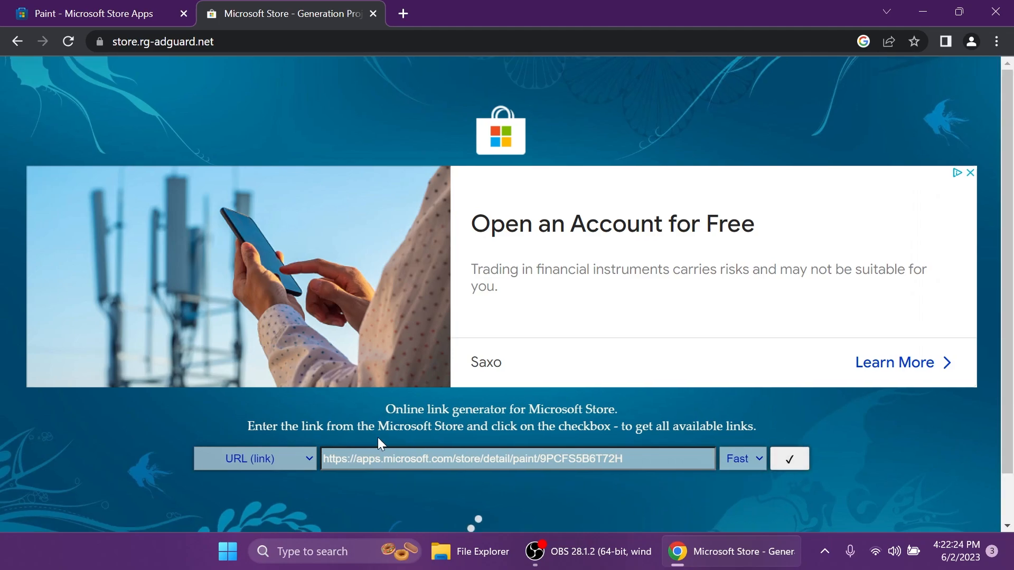
{"action": "scroll", "coordinate": [342, 414], "scroll_direction": "down", "scroll_amount": 8}
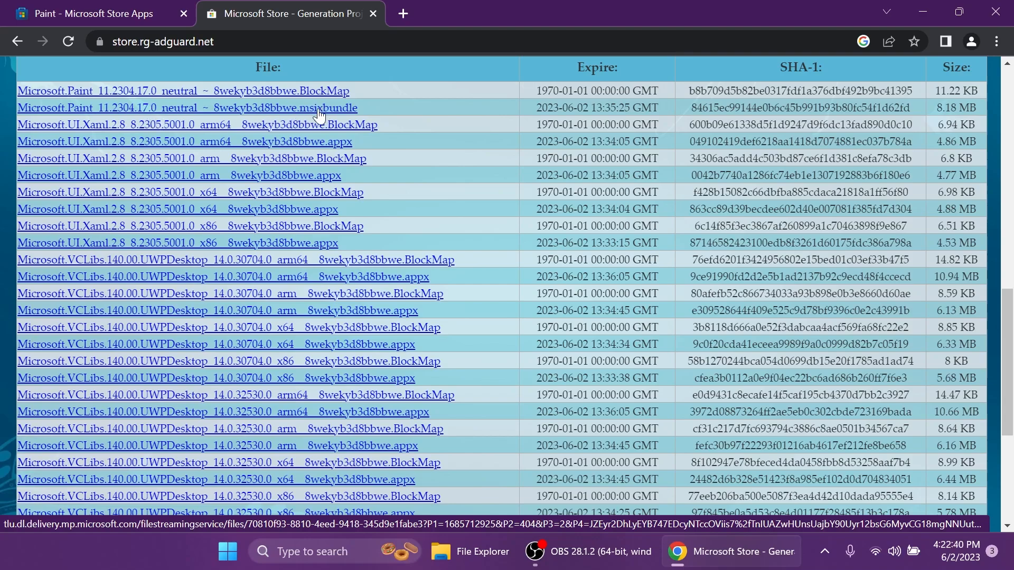
Save the Paint .msixbundle link to the Desktop and keep the blocked download anyway
{"action": "right_click", "coordinate": [273, 108]}
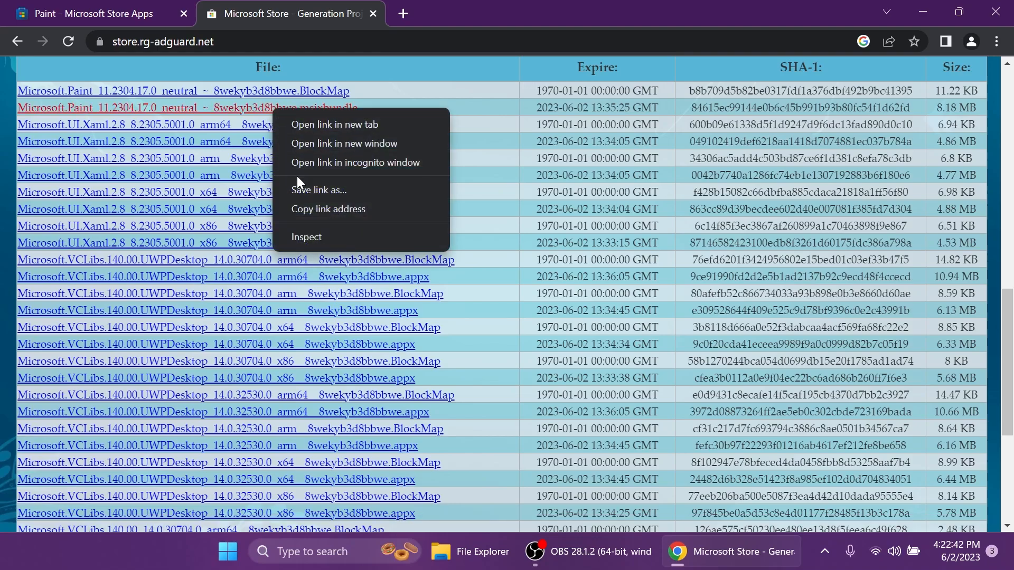
{"action": "left_click", "coordinate": [298, 184]}
{"action": "left_click", "coordinate": [57, 201]}
{"action": "left_click", "coordinate": [372, 355]}
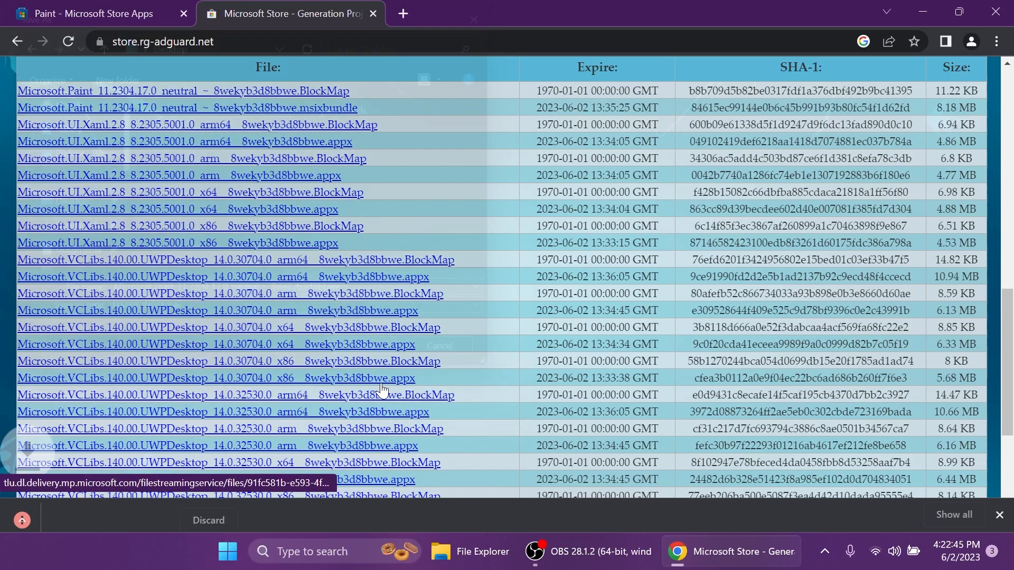
{"action": "left_click", "coordinate": [257, 515]}
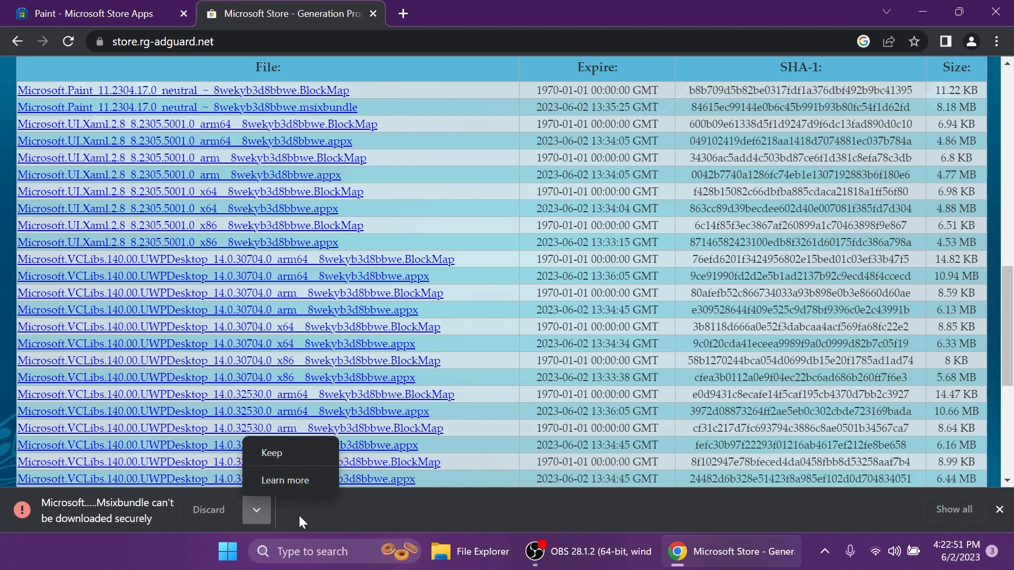
{"action": "left_click", "coordinate": [274, 450]}
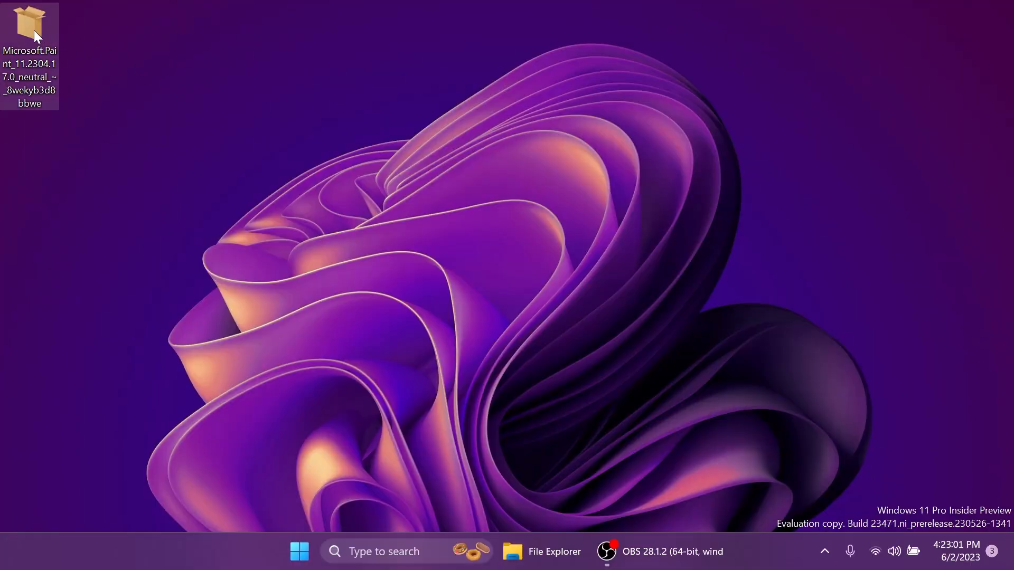
Run the desktop Paint msixbundle, see Paint 11.2304.17.0 already installed, and close App Installer
{"action": "double_click", "coordinate": [34, 30]}
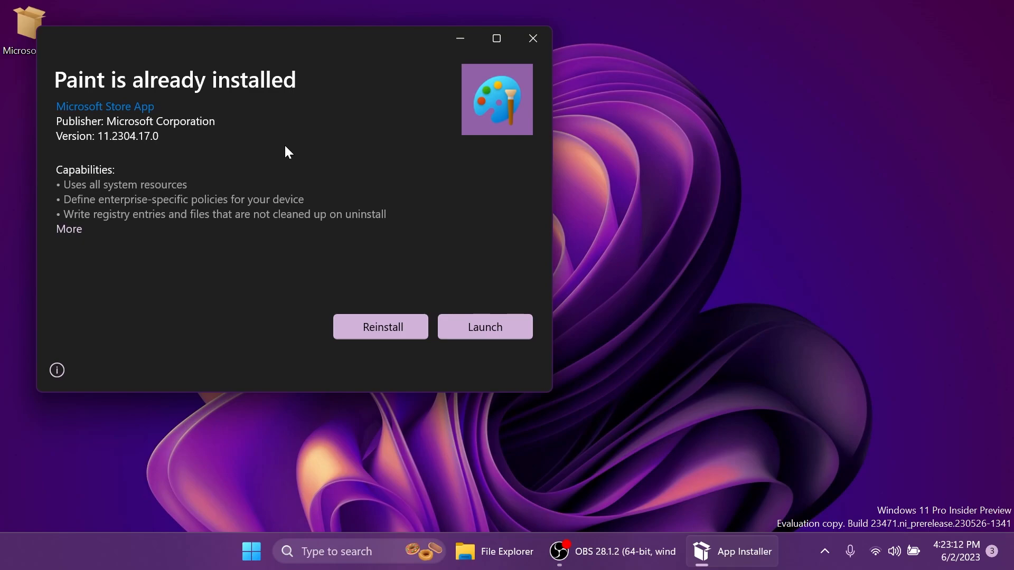
{"action": "key", "text": "alt+F4"}
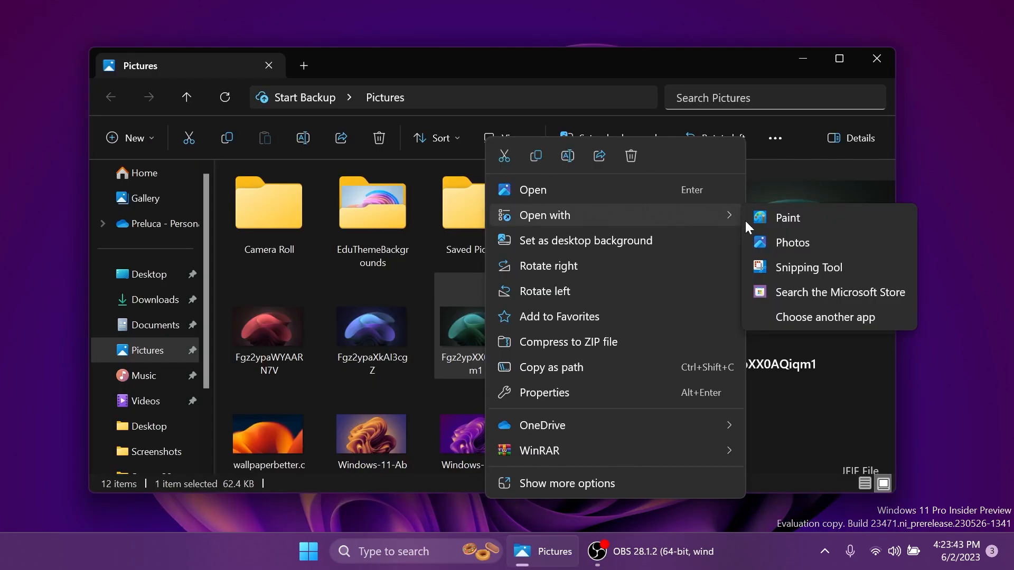
Open the teal wallpaper Fgz2ypXX0AQiqm1 with Paint and close the Pictures folder window
{"action": "left_click", "coordinate": [794, 220]}
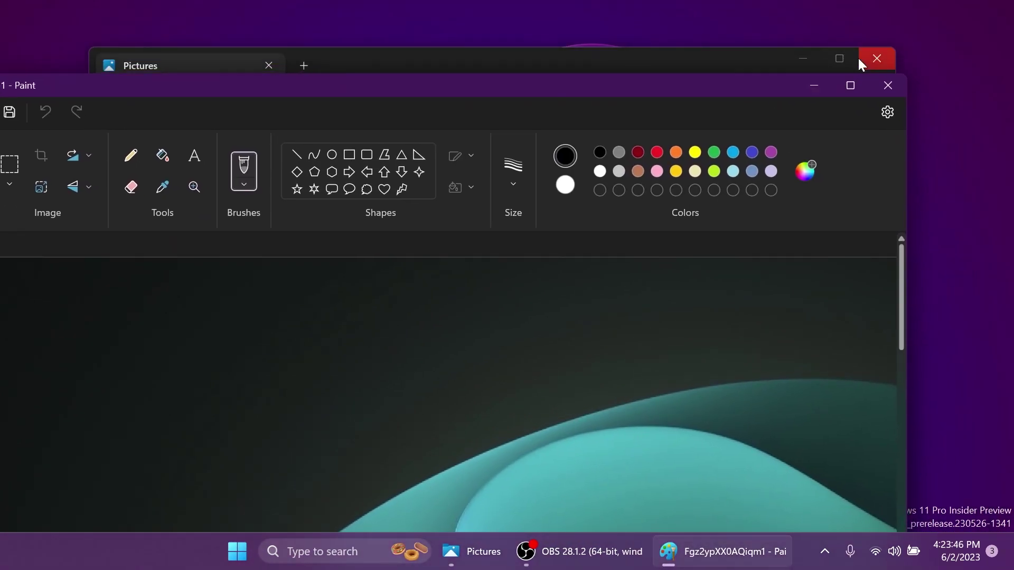
{"action": "left_click", "coordinate": [876, 61]}
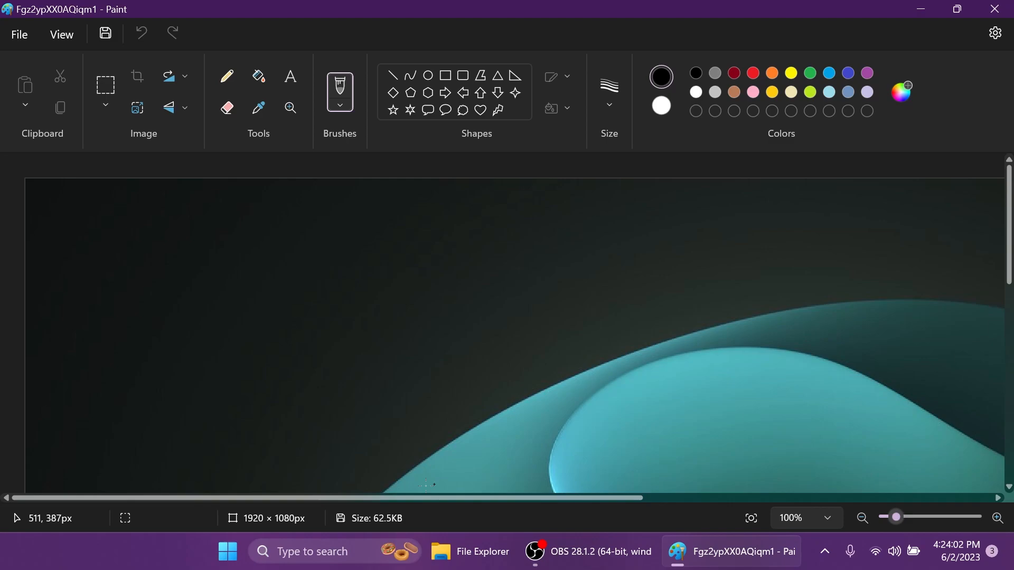
Peek at Paint's view options over the dark-mode teal wallpaper and dismiss them
{"action": "left_click", "coordinate": [20, 34]}
{"action": "left_click", "coordinate": [68, 32]}
{"action": "left_click", "coordinate": [995, 33]}
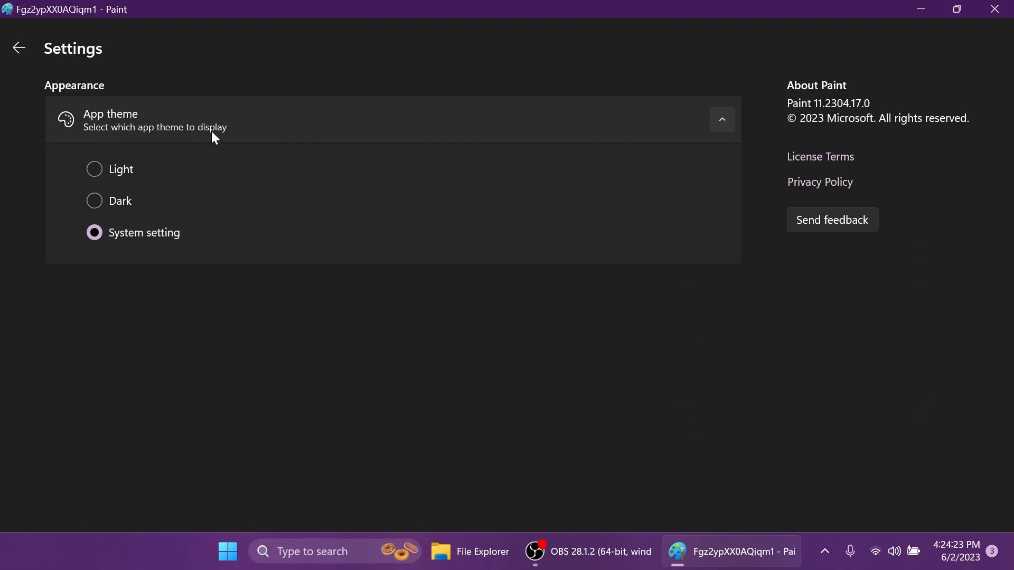
{"action": "left_click", "coordinate": [166, 235]}
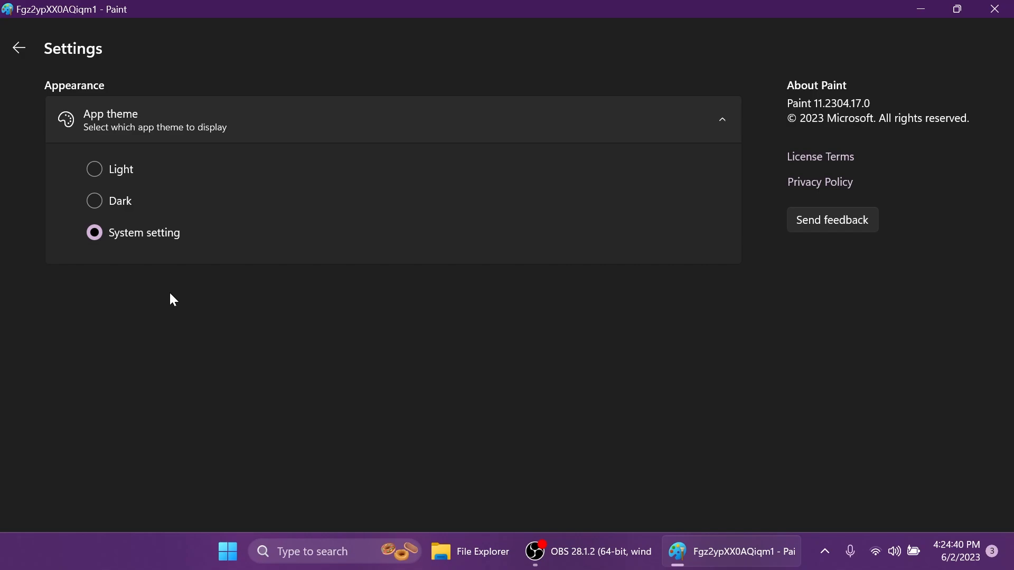
{"action": "left_click", "coordinate": [94, 168]}
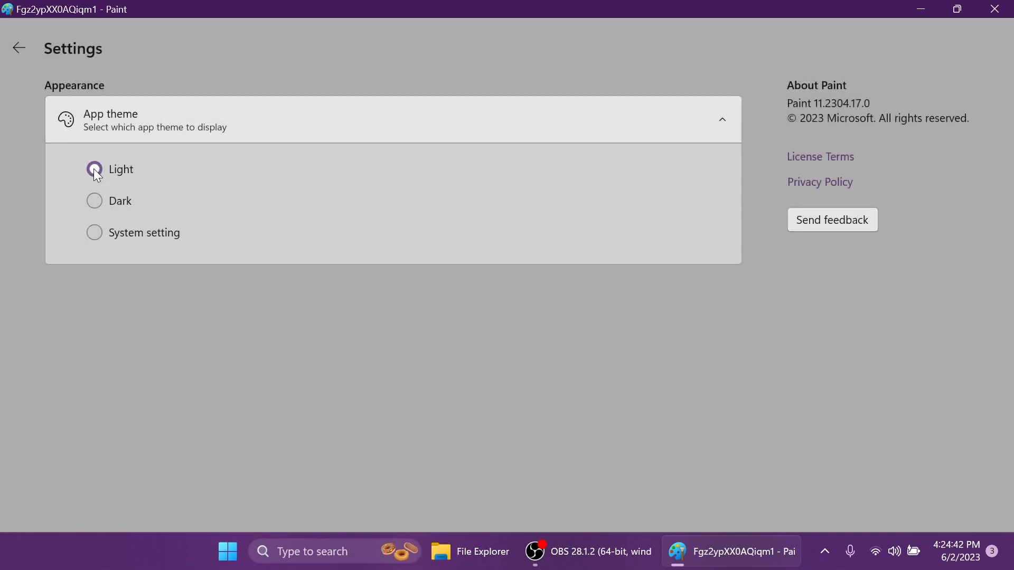
{"action": "left_click", "coordinate": [19, 49]}
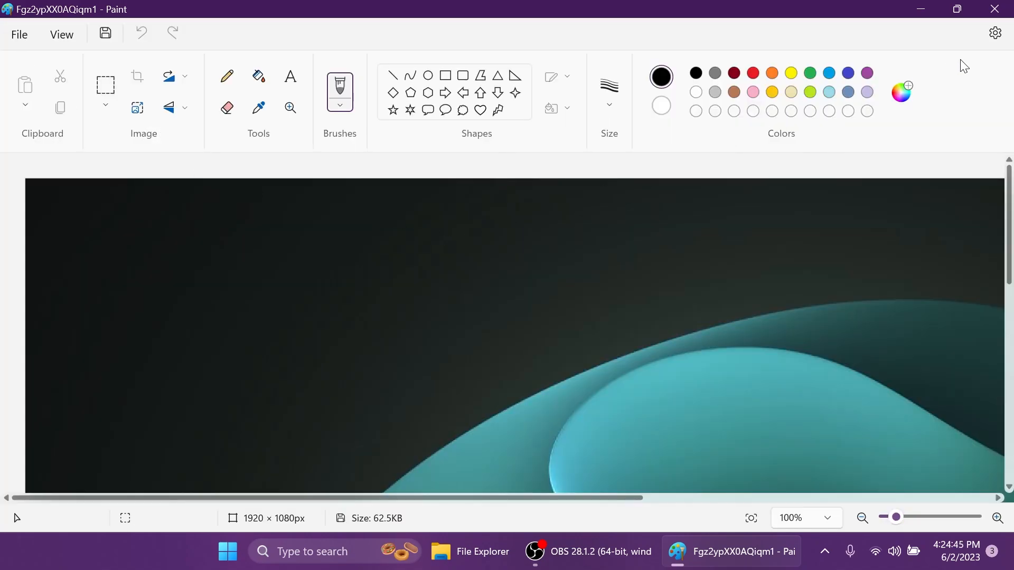
{"action": "left_click", "coordinate": [957, 33]}
{"action": "left_click", "coordinate": [94, 233]}
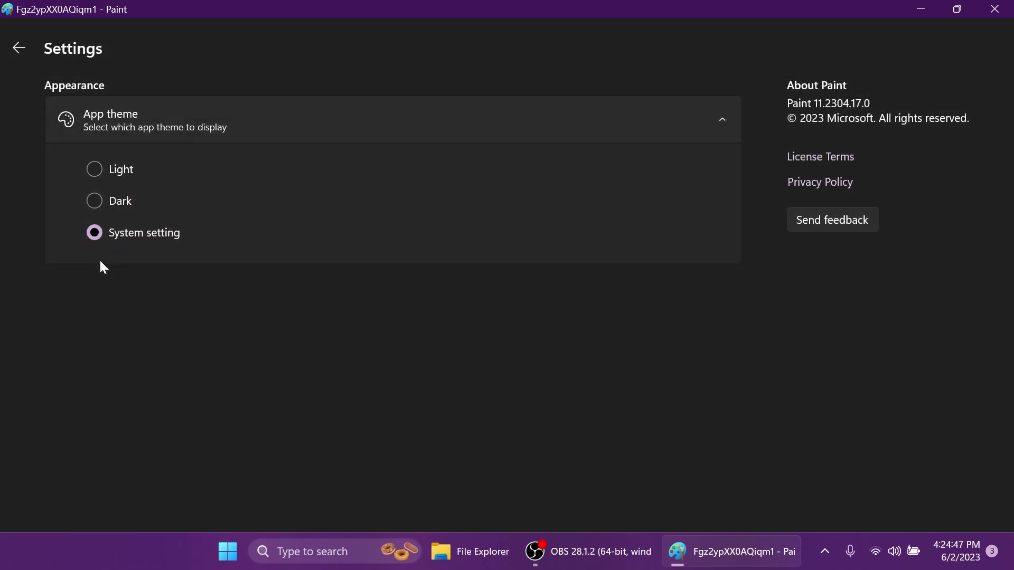
{"action": "left_click", "coordinate": [19, 49]}
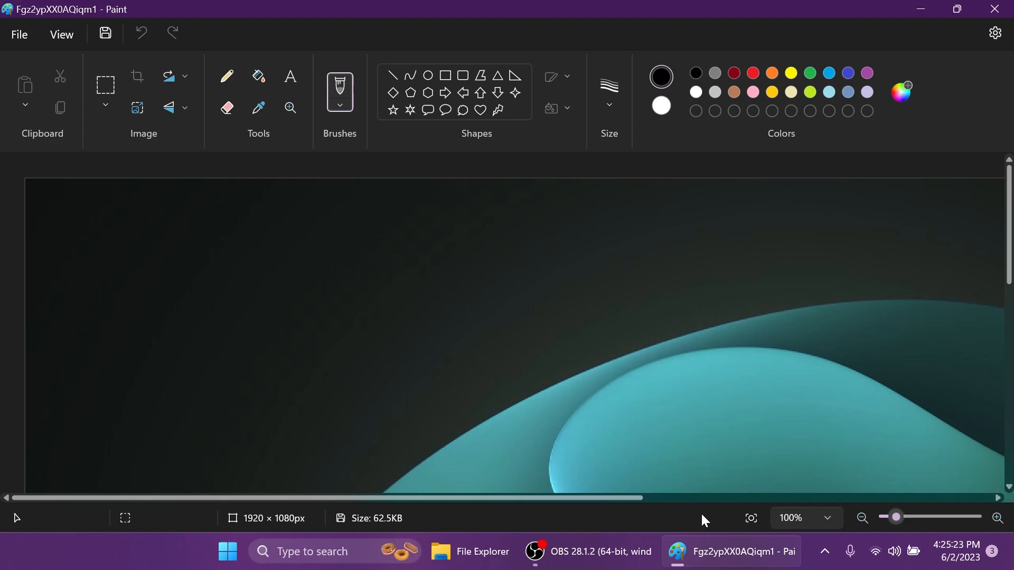
Try Fit to window, 800% zoom and the zoom slider, ending with the wallpaper fitted to the window
{"action": "left_click", "coordinate": [749, 519]}
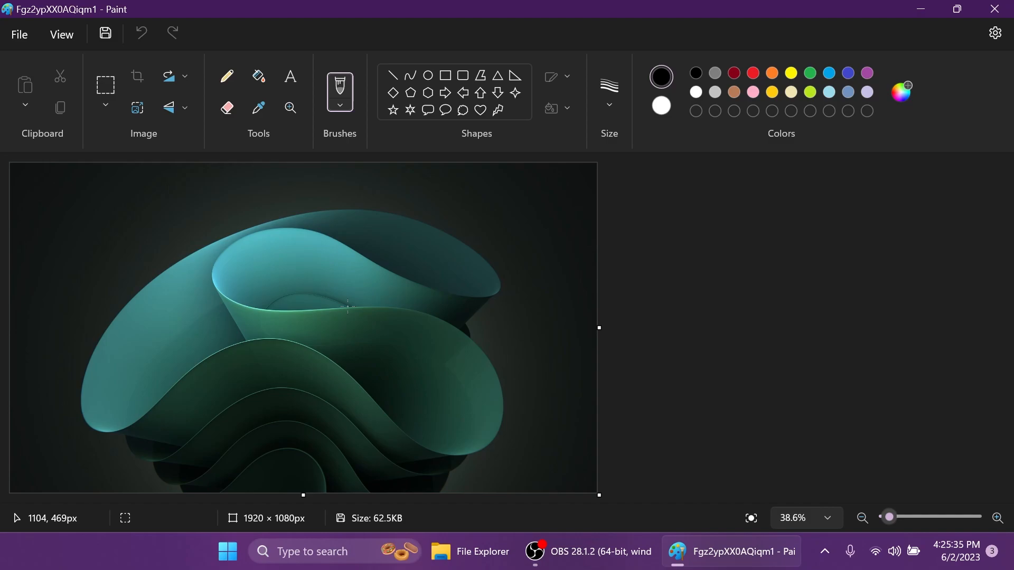
{"action": "left_click", "coordinate": [800, 518]}
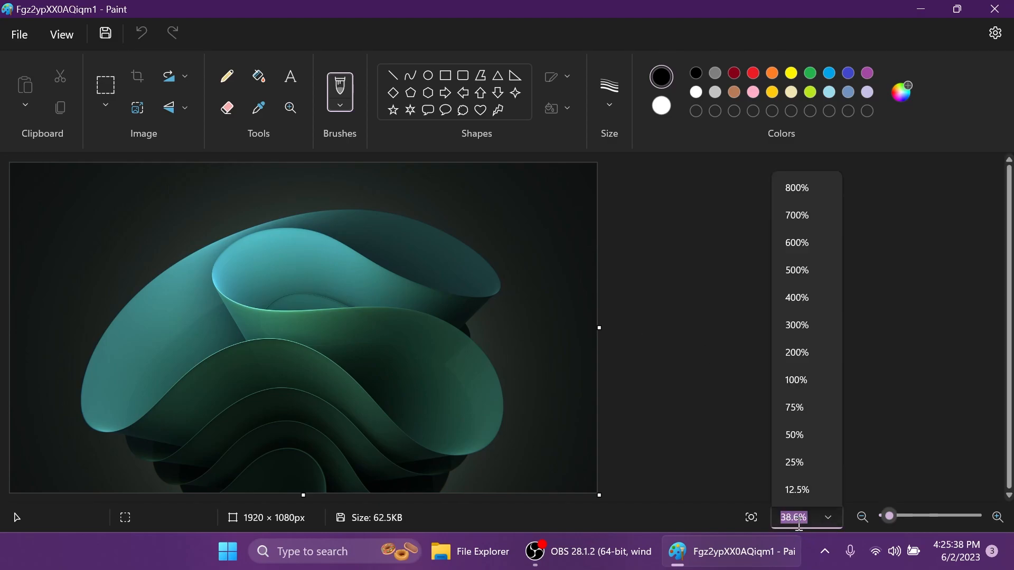
{"action": "left_click", "coordinate": [796, 188]}
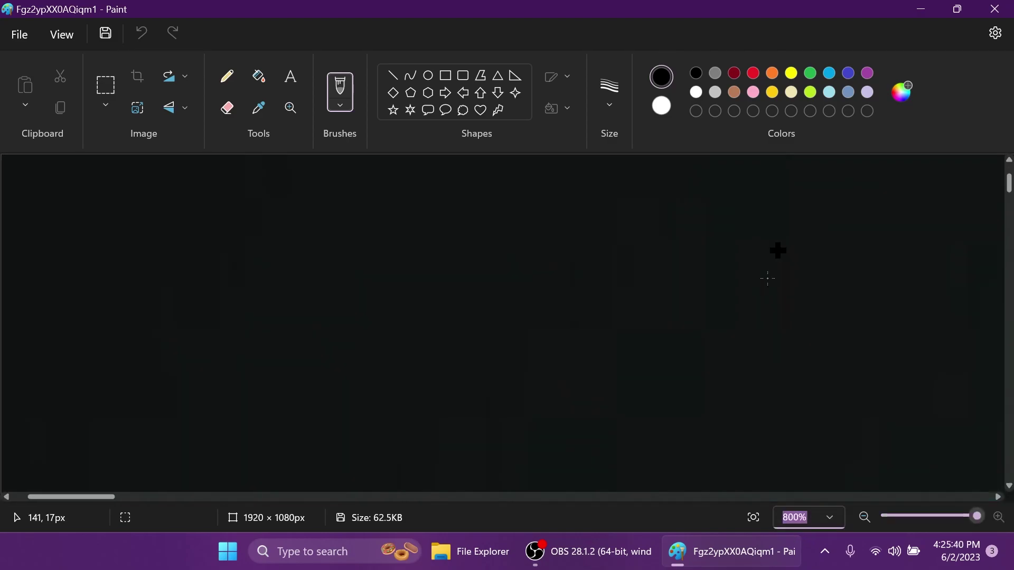
{"action": "left_click", "coordinate": [829, 517]}
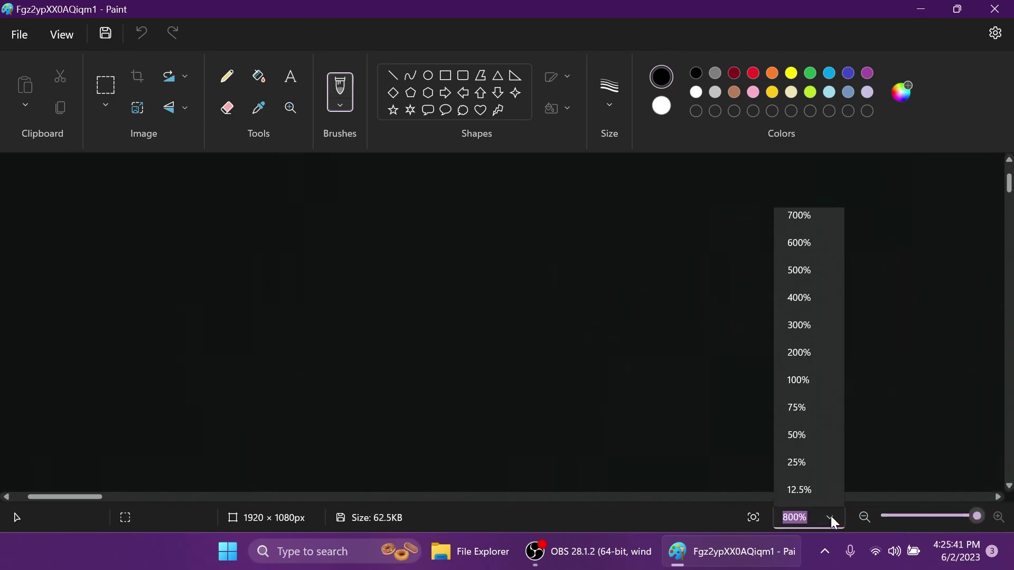
{"action": "left_click", "coordinate": [753, 518]}
{"action": "left_click_drag", "start_coordinate": [889, 517], "coordinate": [908, 517]}
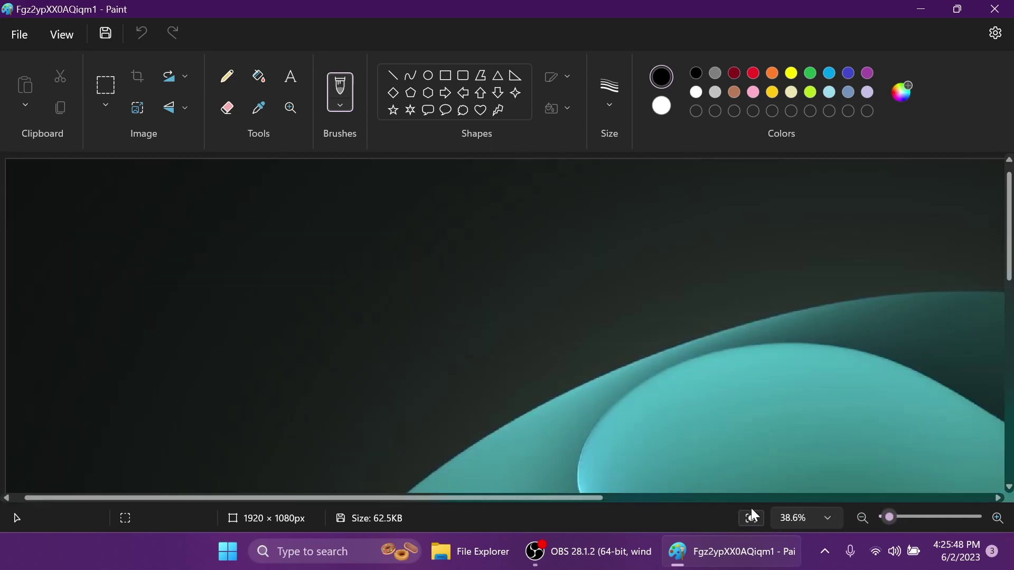
{"action": "left_click", "coordinate": [751, 517]}
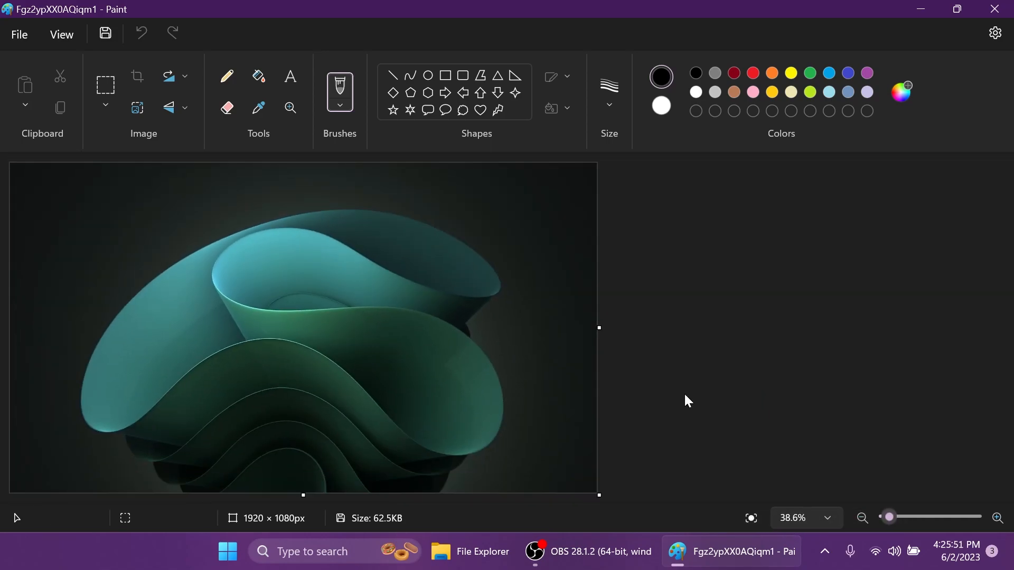
Show the wallpaper's Image Properties with its 1920 × 1080 size from the File menu
{"action": "left_click", "coordinate": [20, 35]}
{"action": "left_click", "coordinate": [82, 268]}
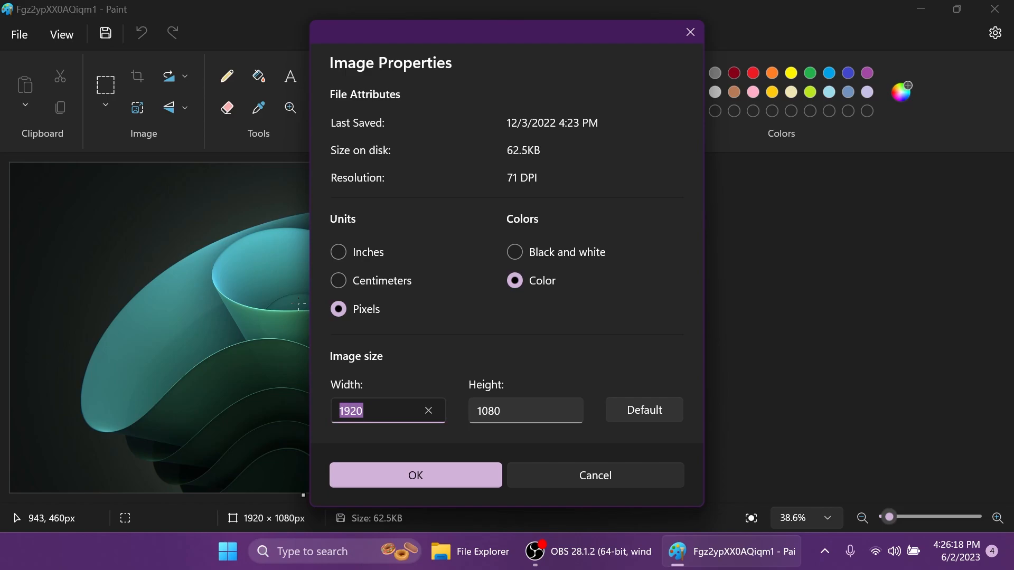
{"action": "left_click", "coordinate": [591, 480]}
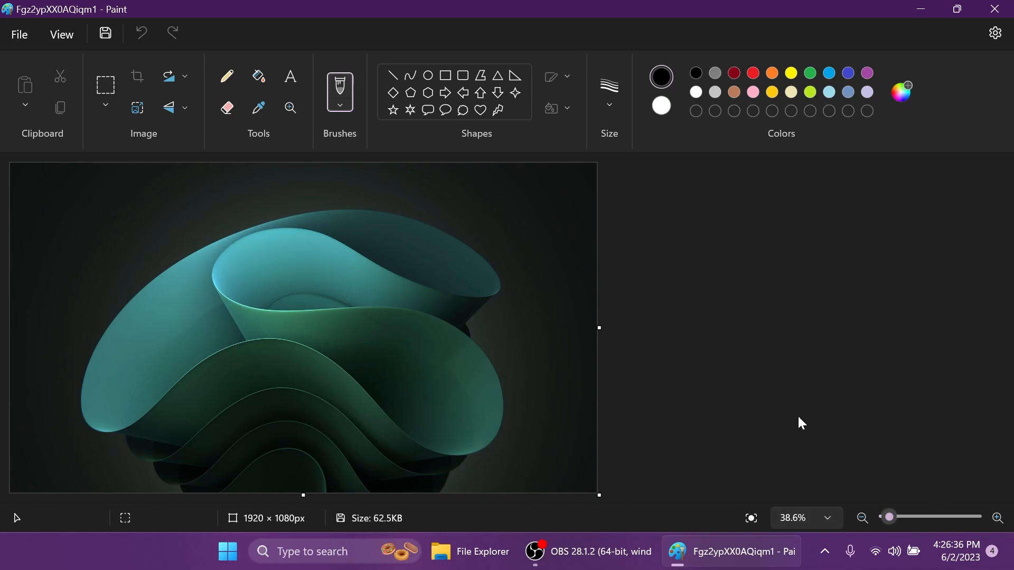
{"action": "left_click", "coordinate": [19, 35]}
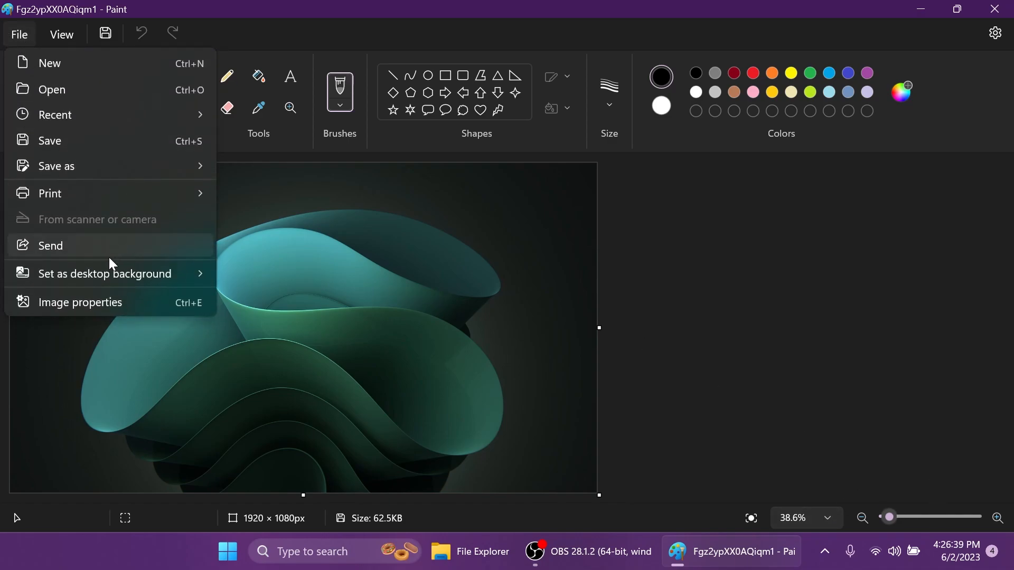
{"action": "left_click", "coordinate": [110, 301]}
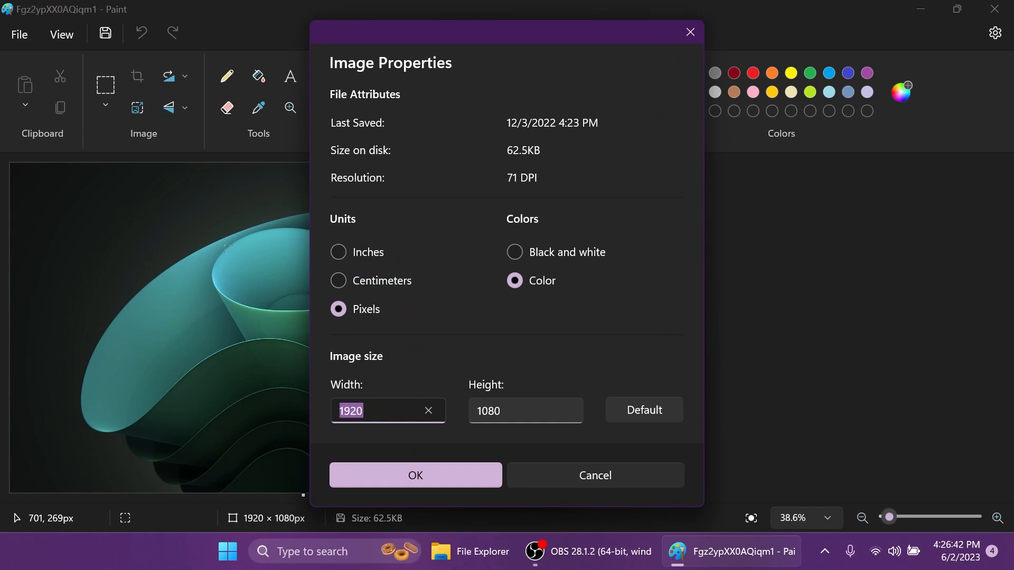